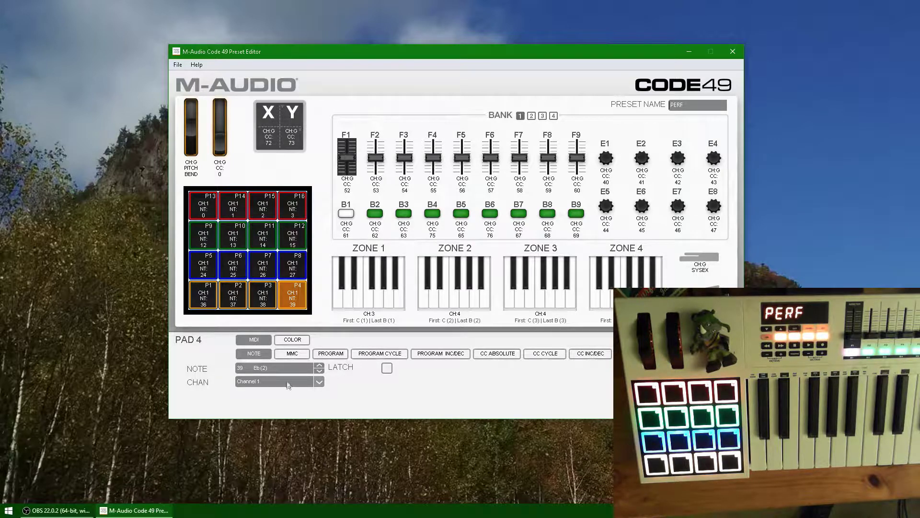
Examine the MIDI channel choices and the latch option for Pad 4, leaving both settings as they were
{"action": "left_click", "coordinate": [255, 383]}
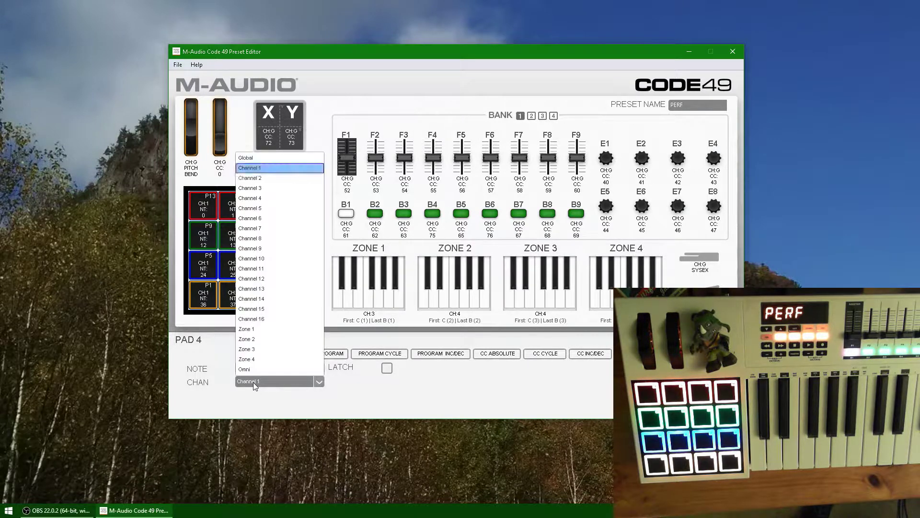
{"action": "left_click", "coordinate": [254, 382]}
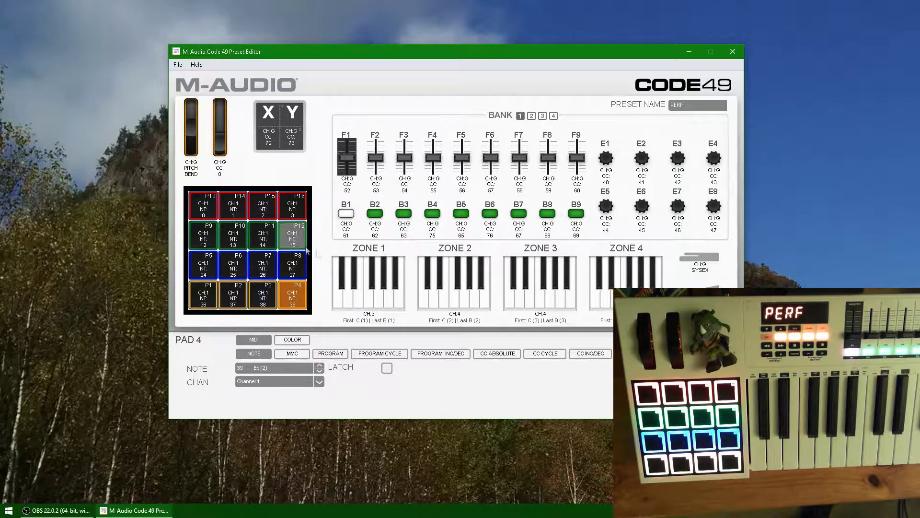
{"action": "left_click", "coordinate": [387, 368]}
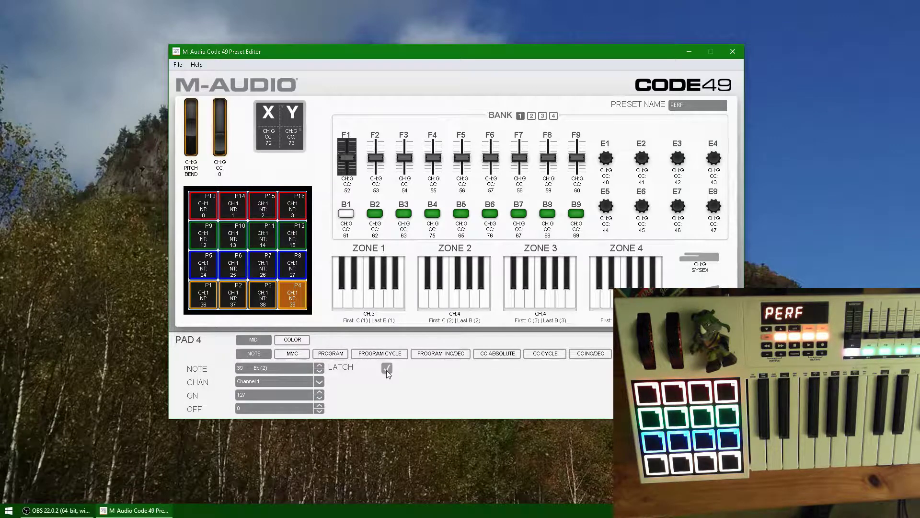
{"action": "left_click", "coordinate": [387, 368]}
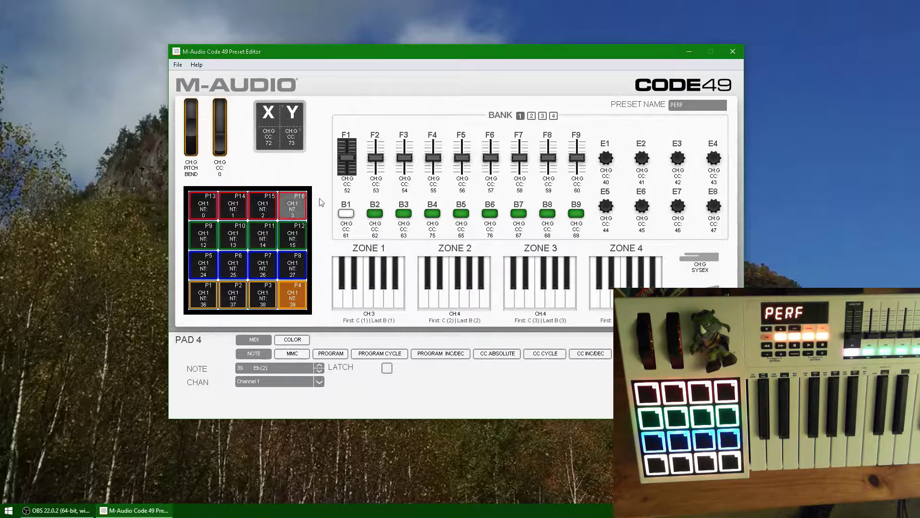
Close the Code 49 preset editor and open the recent project Code 2 PERF MODE.flp in FL Studio
{"action": "left_click", "coordinate": [732, 53]}
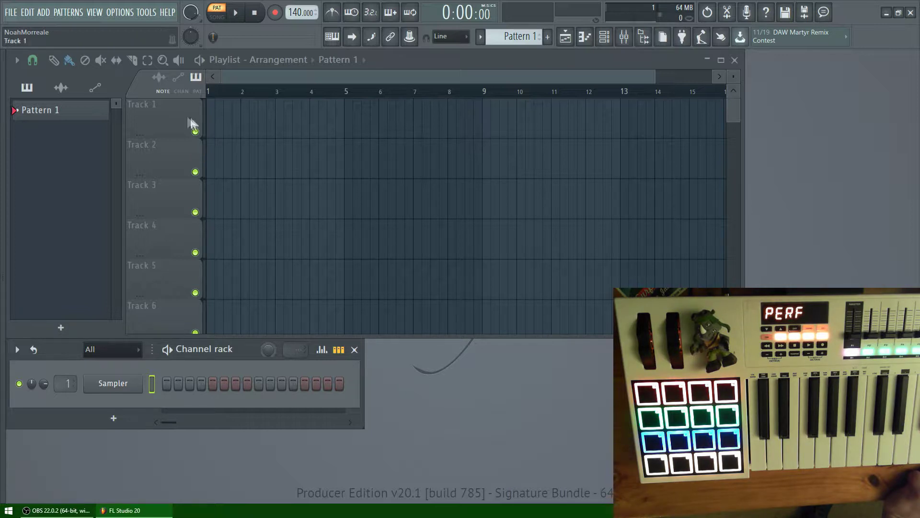
{"action": "left_click", "coordinate": [15, 18]}
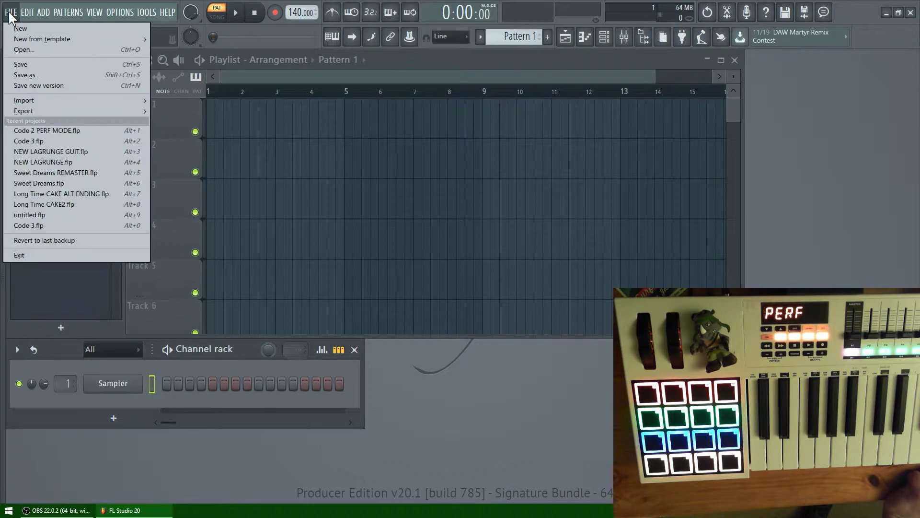
{"action": "left_click", "coordinate": [60, 131]}
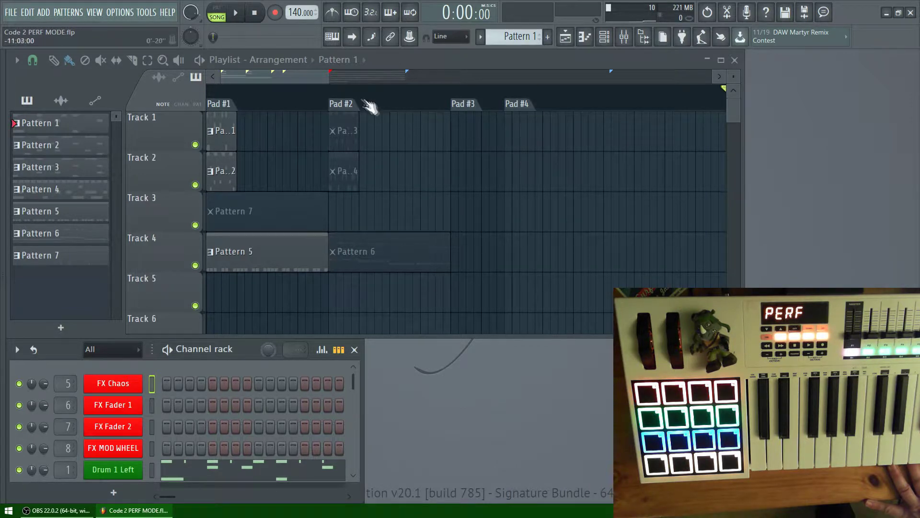
Call up the Prepare for performance mode macro for the project and cancel its confirmation
{"action": "scroll", "coordinate": [295, 79], "scroll_direction": "down", "scroll_amount": 2}
{"action": "scroll", "coordinate": [295, 77], "scroll_direction": "up", "scroll_amount": 3}
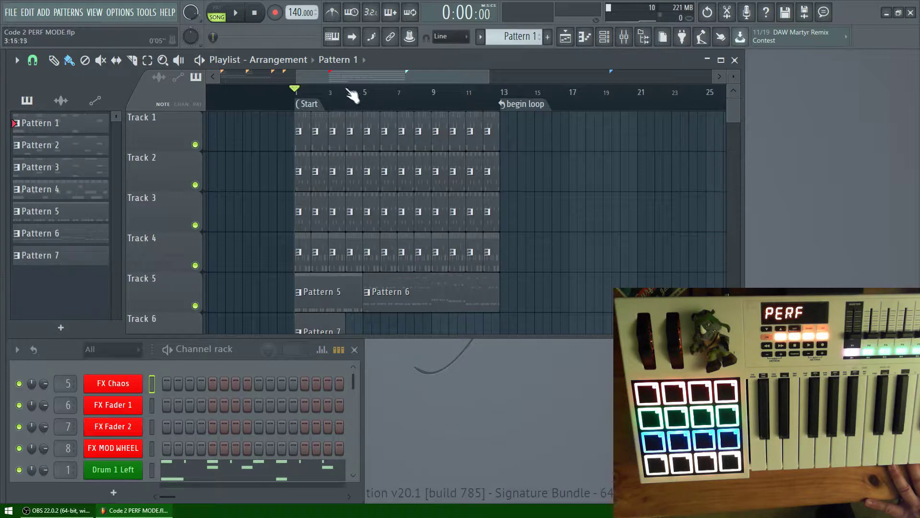
{"action": "left_click_drag", "start_coordinate": [336, 79], "coordinate": [253, 79]}
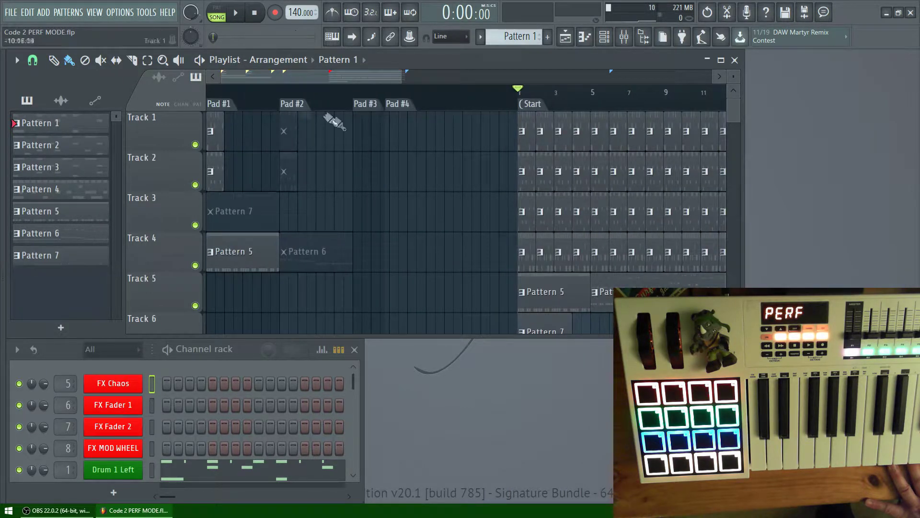
{"action": "left_click", "coordinate": [121, 13]}
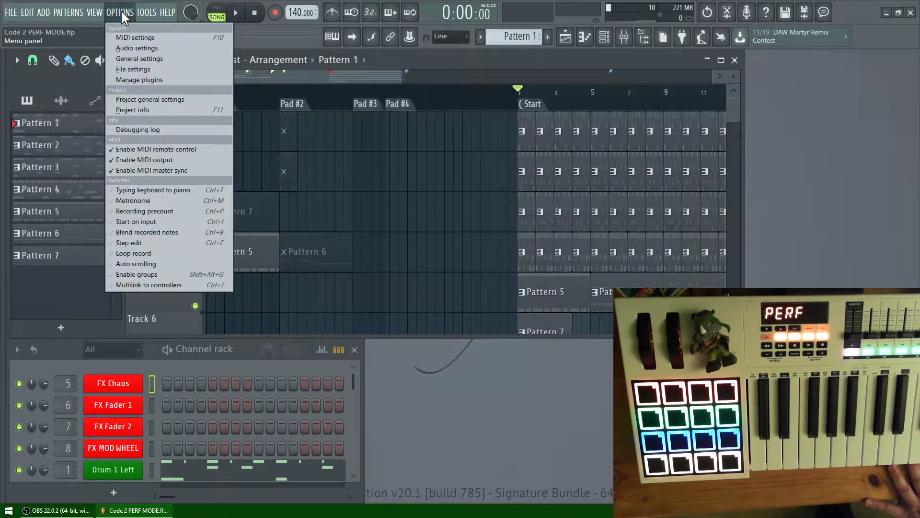
{"action": "left_click", "coordinate": [137, 13]}
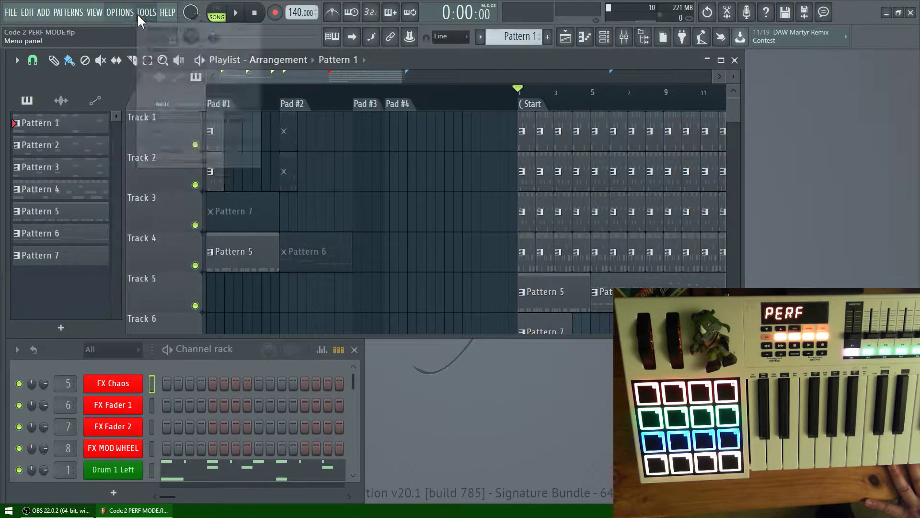
{"action": "mouse_move", "coordinate": [151, 50]}
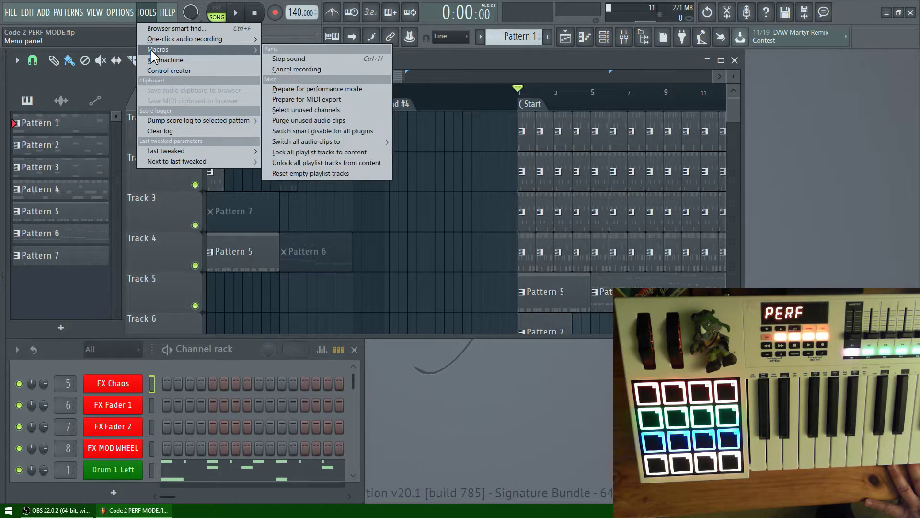
{"action": "left_click", "coordinate": [330, 89]}
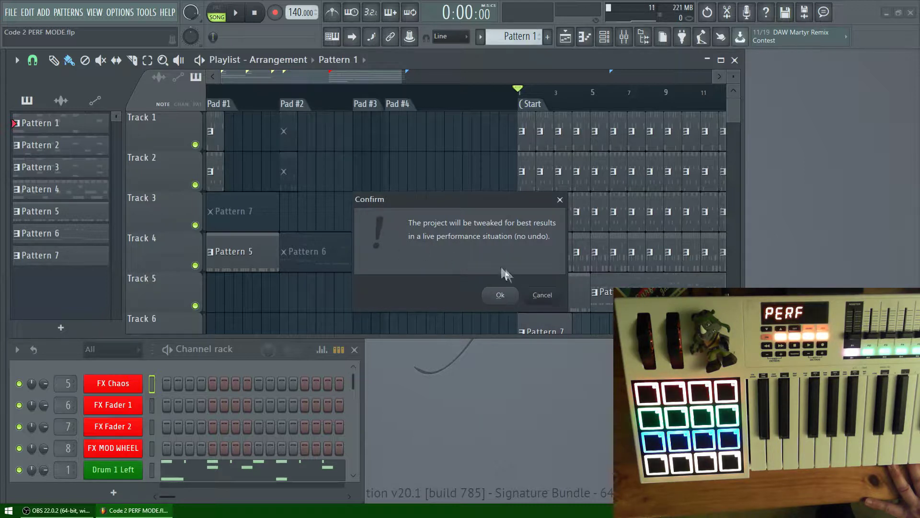
{"action": "left_click", "coordinate": [544, 296]}
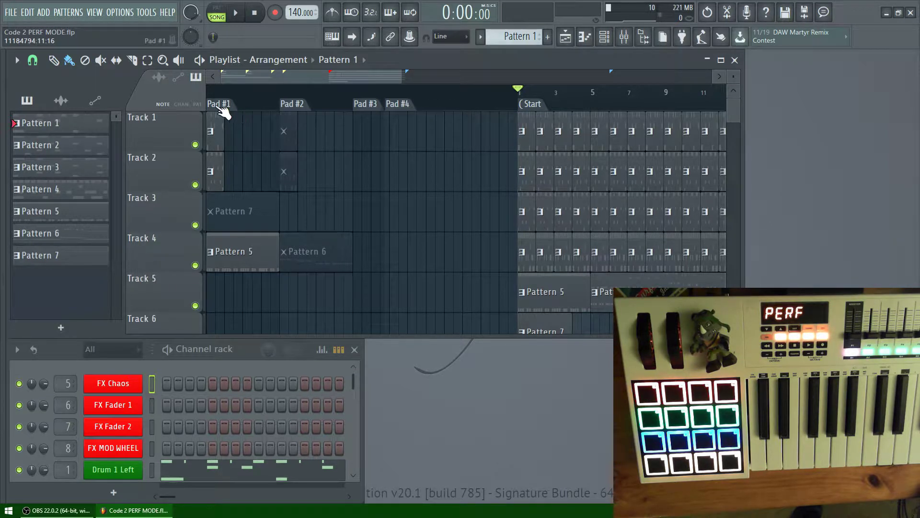
Play the song briefly from the begin loop marker in the playlist, and stop and reset playback
{"action": "left_click_drag", "start_coordinate": [361, 81], "coordinate": [281, 86]}
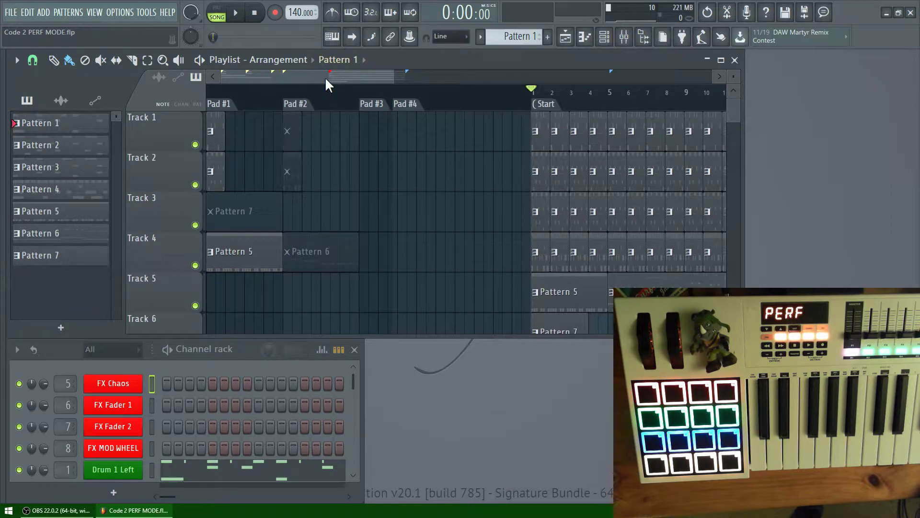
{"action": "mouse_move", "coordinate": [327, 79]}
{"action": "left_mouse_down"}
{"action": "mouse_move", "coordinate": [330, 106]}
{"action": "mouse_move", "coordinate": [330, 86]}
{"action": "left_mouse_up"}
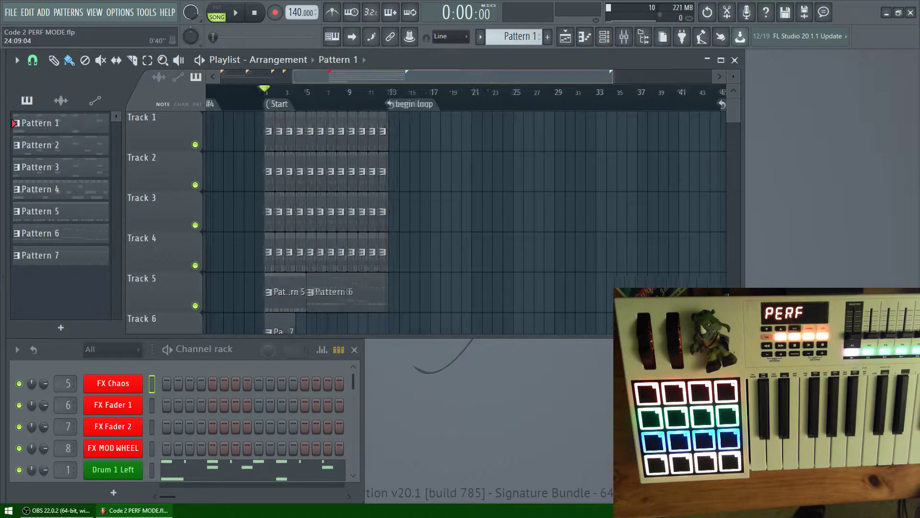
{"action": "scroll", "coordinate": [484, 79], "scroll_direction": "up", "scroll_amount": 2}
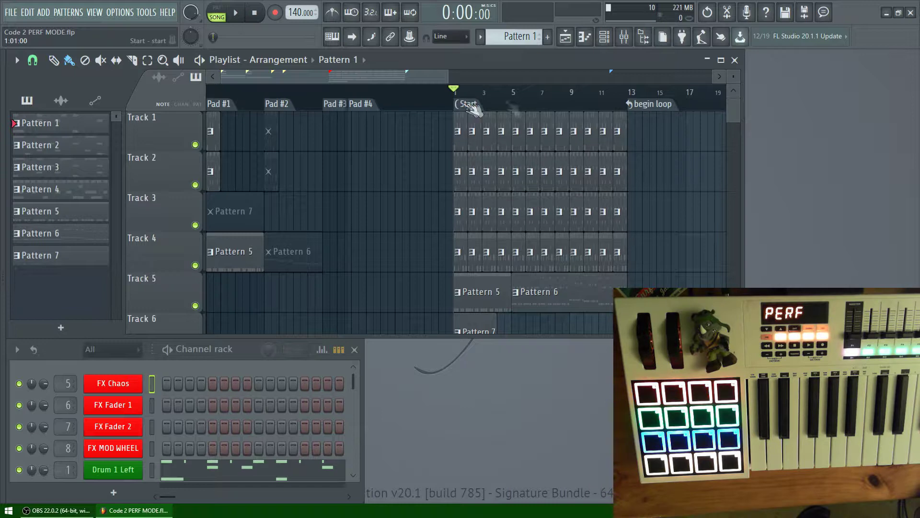
{"action": "scroll", "coordinate": [645, 103], "scroll_direction": "down", "scroll_amount": 5}
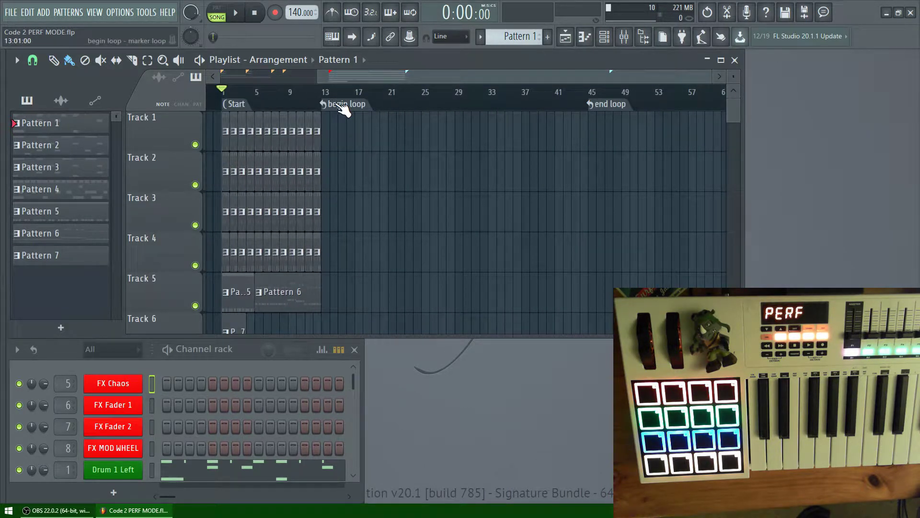
{"action": "left_click", "coordinate": [344, 107]}
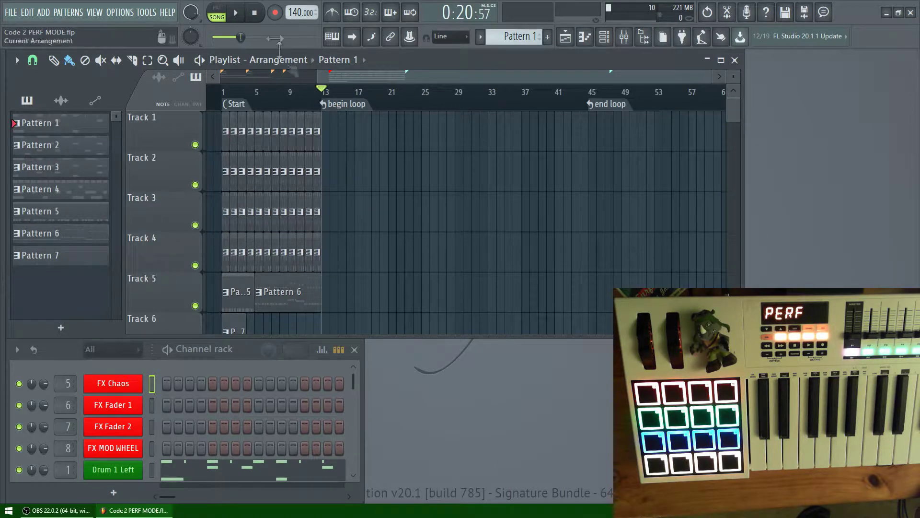
{"action": "left_click", "coordinate": [237, 14]}
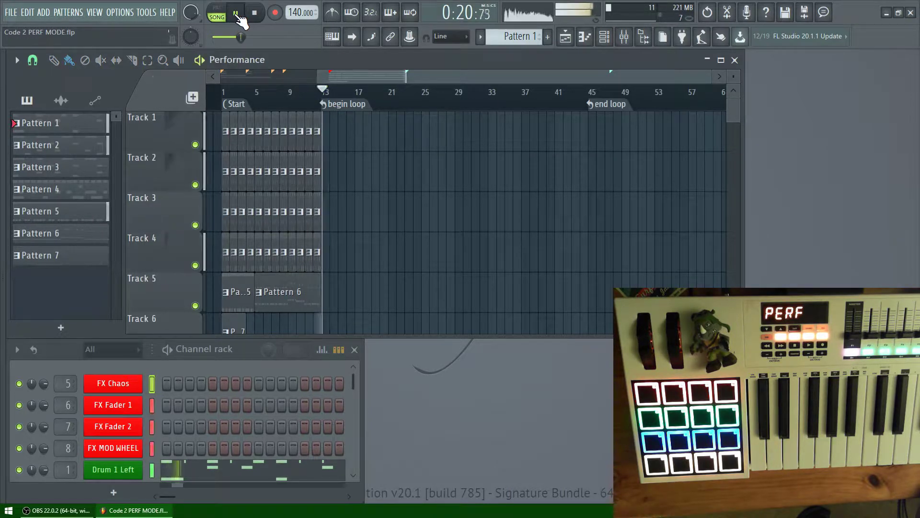
{"action": "left_click", "coordinate": [254, 15]}
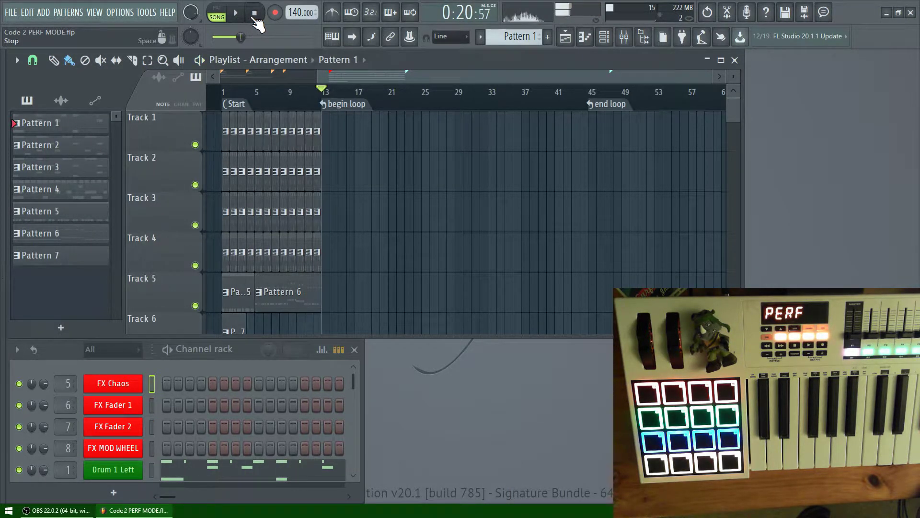
{"action": "left_click", "coordinate": [255, 19]}
Play the arrangement from the Start marker, follow it towards the begin loop marker, and stop playback
{"action": "scroll", "coordinate": [381, 86], "scroll_direction": "left", "scroll_amount": 5}
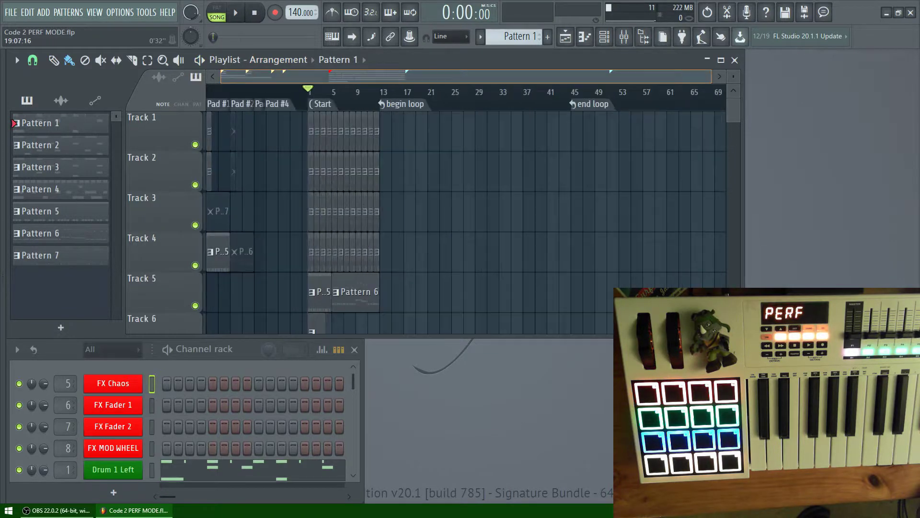
{"action": "scroll", "coordinate": [376, 77], "scroll_direction": "up", "scroll_amount": 3}
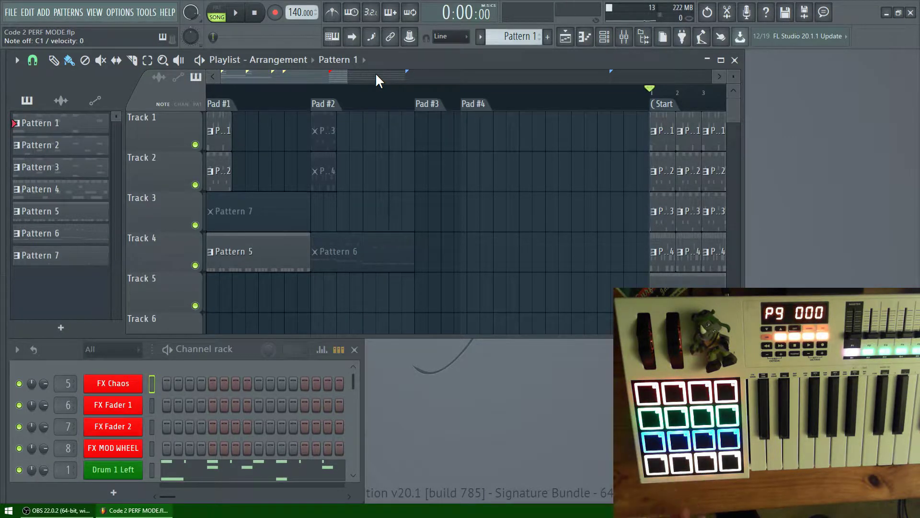
{"action": "left_click", "coordinate": [239, 15]}
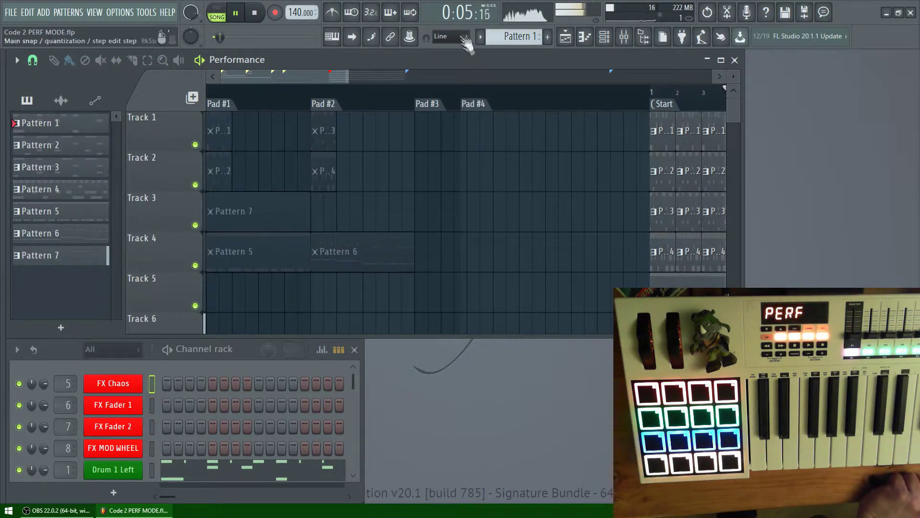
{"action": "left_click_drag", "start_coordinate": [333, 82], "coordinate": [509, 107]}
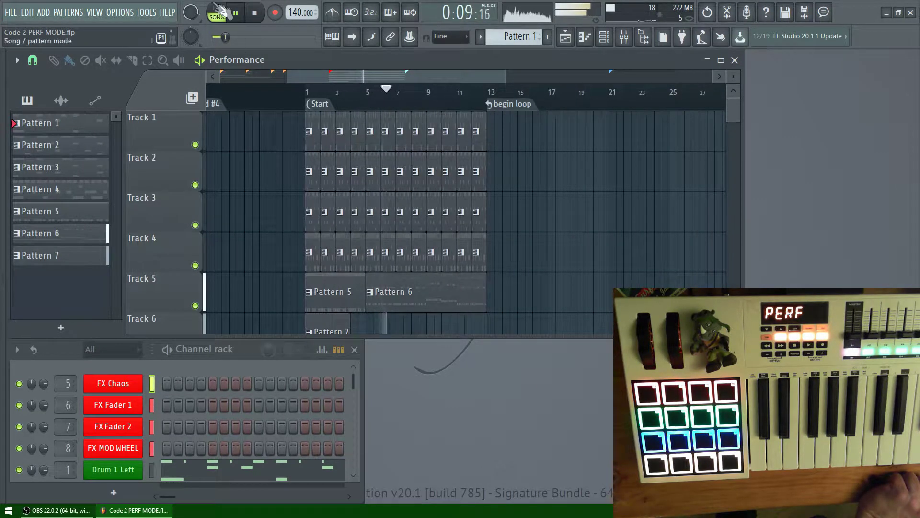
{"action": "left_click", "coordinate": [260, 19]}
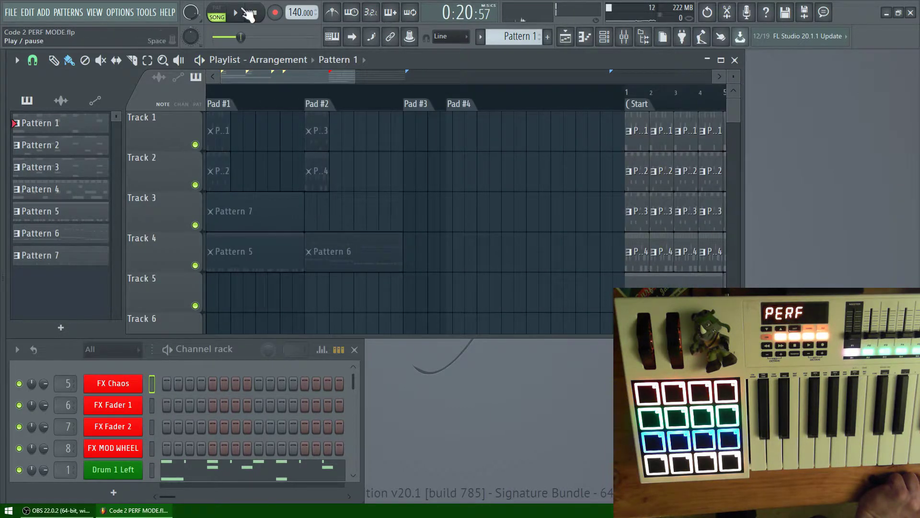
Play the song from the begin loop marker and examine the section up to end loop and the Pad #1 to Pad #4 clips
{"action": "left_click", "coordinate": [240, 14]}
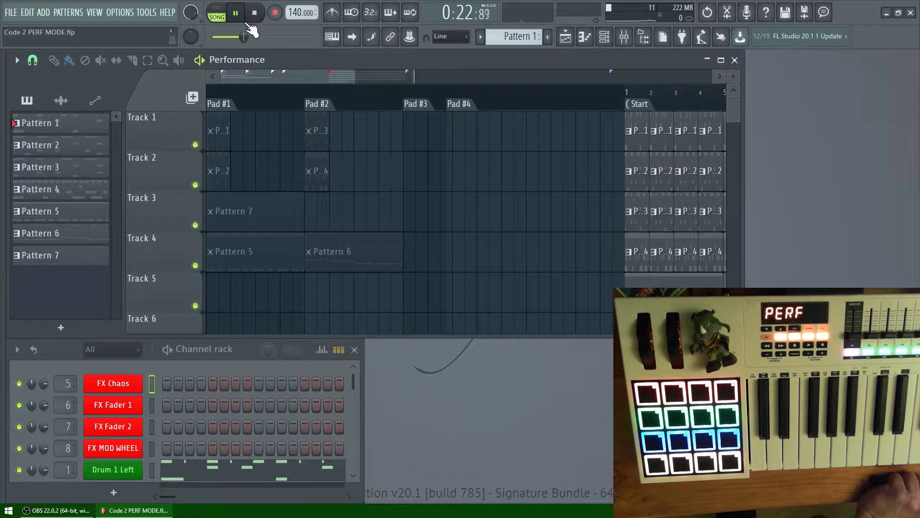
{"action": "scroll", "coordinate": [465, 92], "scroll_direction": "down", "scroll_amount": 6}
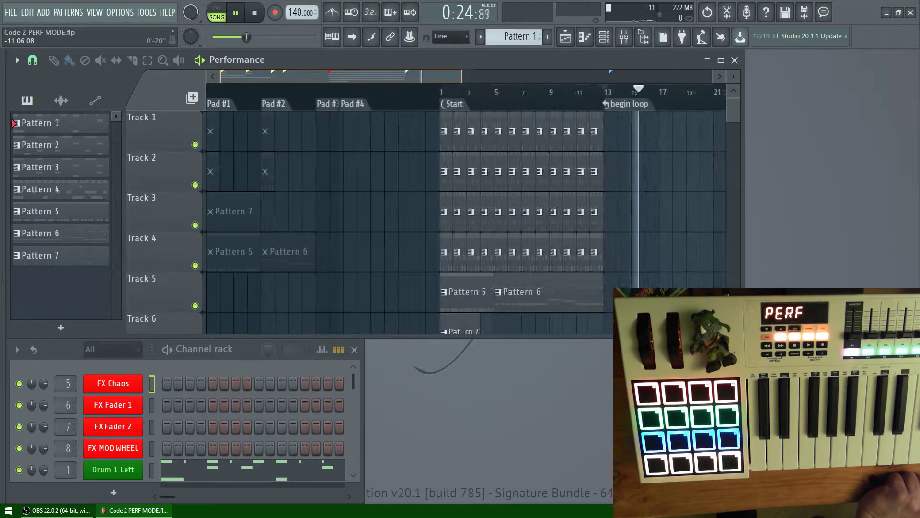
{"action": "scroll", "coordinate": [465, 92], "scroll_direction": "down", "scroll_amount": 2}
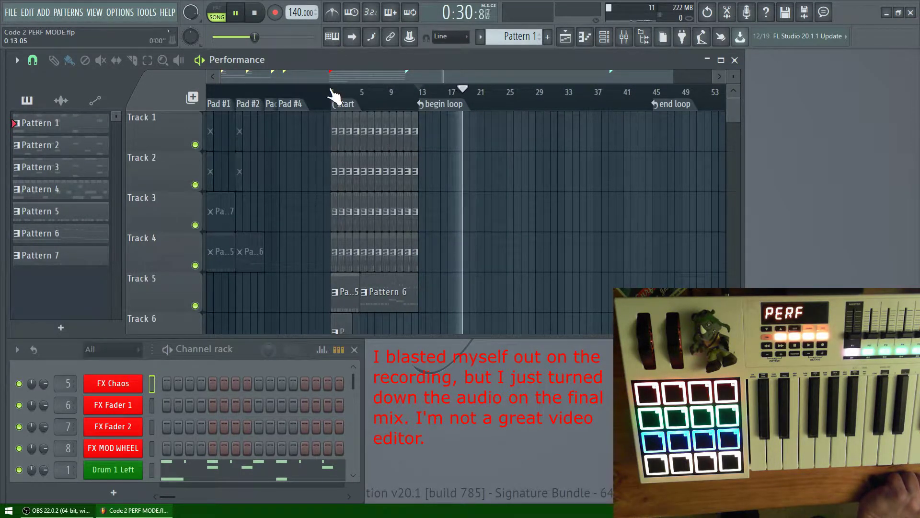
{"action": "scroll", "coordinate": [320, 78], "scroll_direction": "up", "scroll_amount": 3}
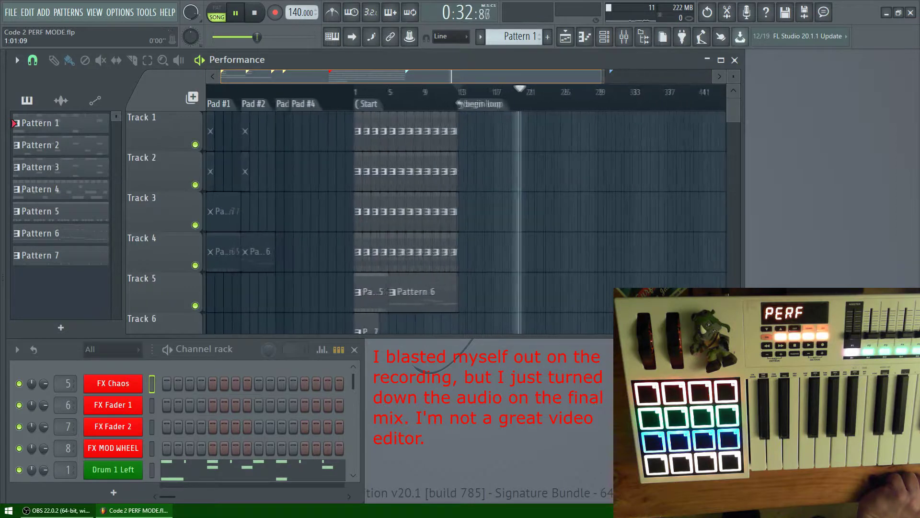
{"action": "scroll", "coordinate": [318, 75], "scroll_direction": "down", "scroll_amount": 3}
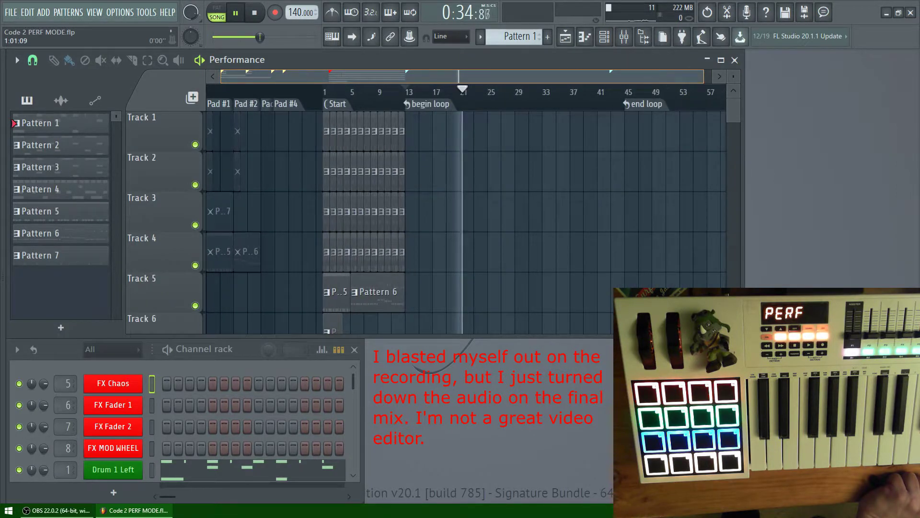
{"action": "scroll", "coordinate": [318, 72], "scroll_direction": "down", "scroll_amount": 2}
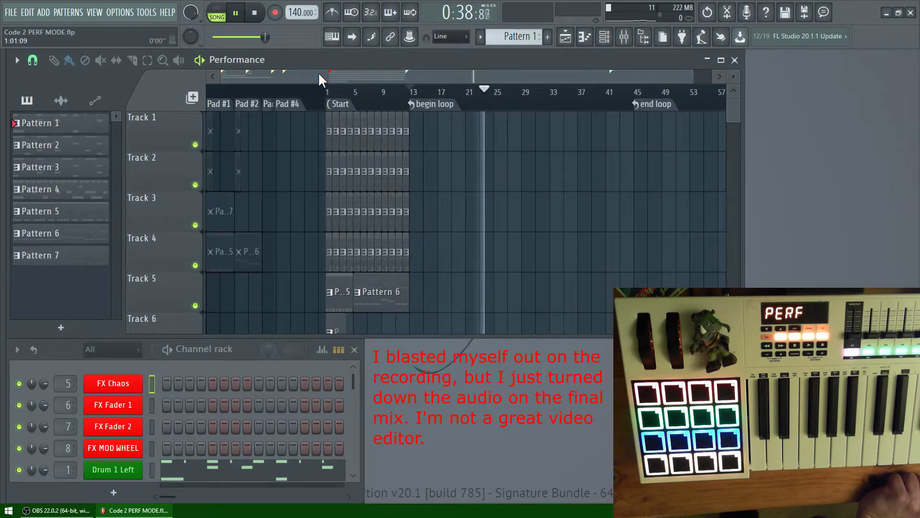
{"action": "scroll", "coordinate": [319, 72], "scroll_direction": "down", "scroll_amount": 1}
{"action": "scroll", "coordinate": [318, 72], "scroll_direction": "up", "scroll_amount": 5}
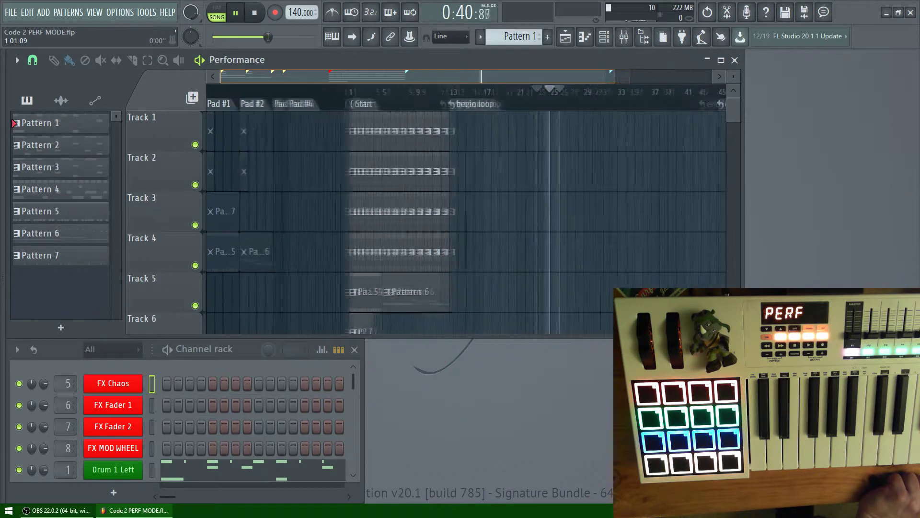
{"action": "scroll", "coordinate": [318, 72], "scroll_direction": "up", "scroll_amount": 2}
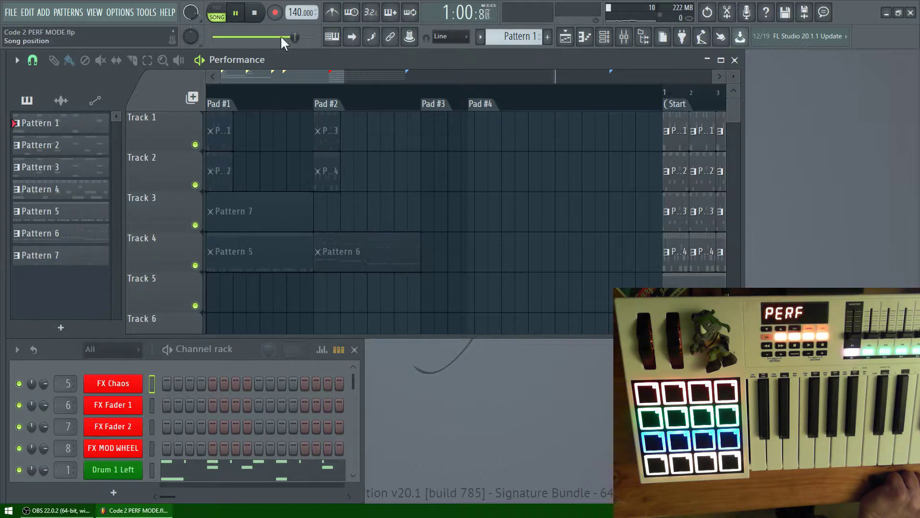
{"action": "scroll", "coordinate": [272, 76], "scroll_direction": "up", "scroll_amount": 3}
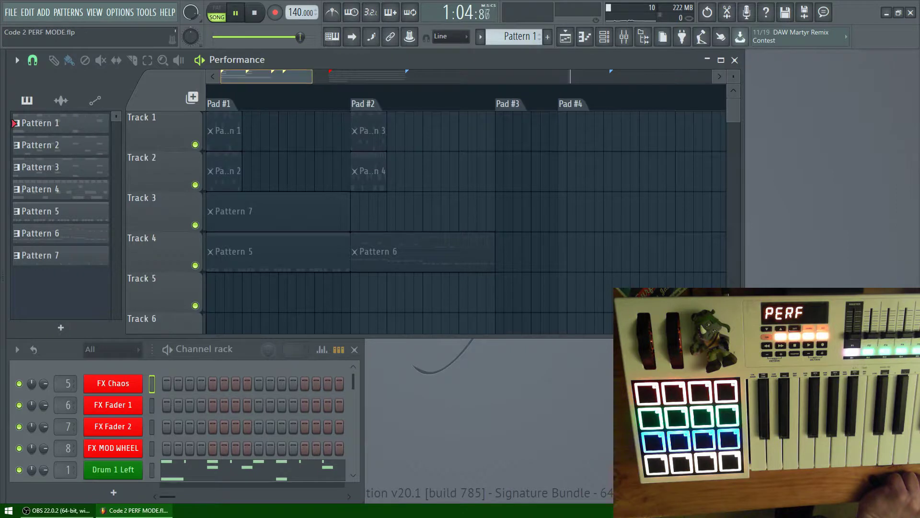
Examine Track 1's performance settings for press, motion, trigger sync and position sync while the song plays
{"action": "scroll", "coordinate": [378, 146], "scroll_direction": "down", "scroll_amount": 3}
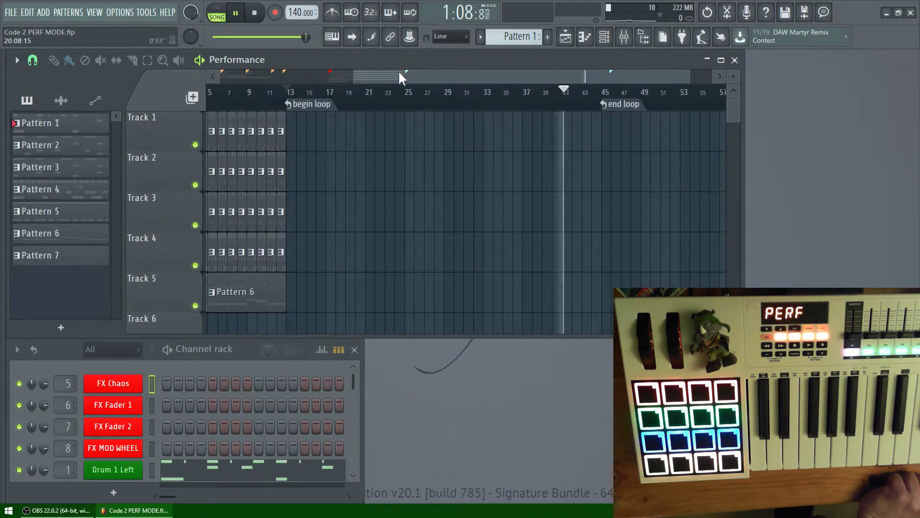
{"action": "scroll", "coordinate": [401, 79], "scroll_direction": "up", "scroll_amount": 4}
{"action": "scroll", "coordinate": [402, 79], "scroll_direction": "up", "scroll_amount": 3}
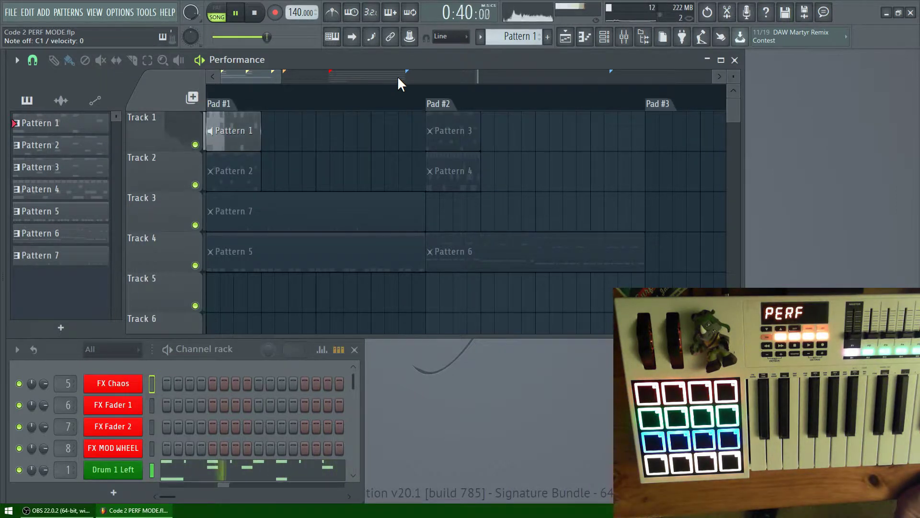
{"action": "right_click", "coordinate": [168, 125]}
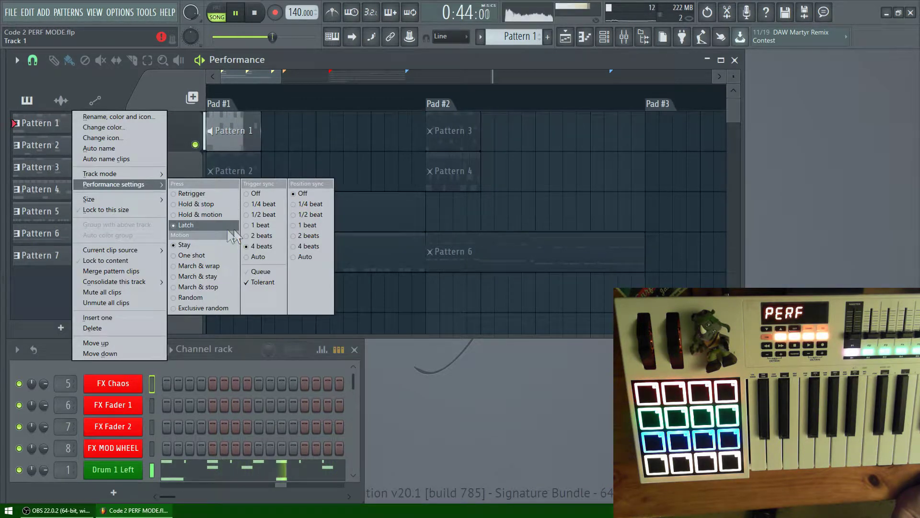
{"action": "right_click", "coordinate": [180, 128]}
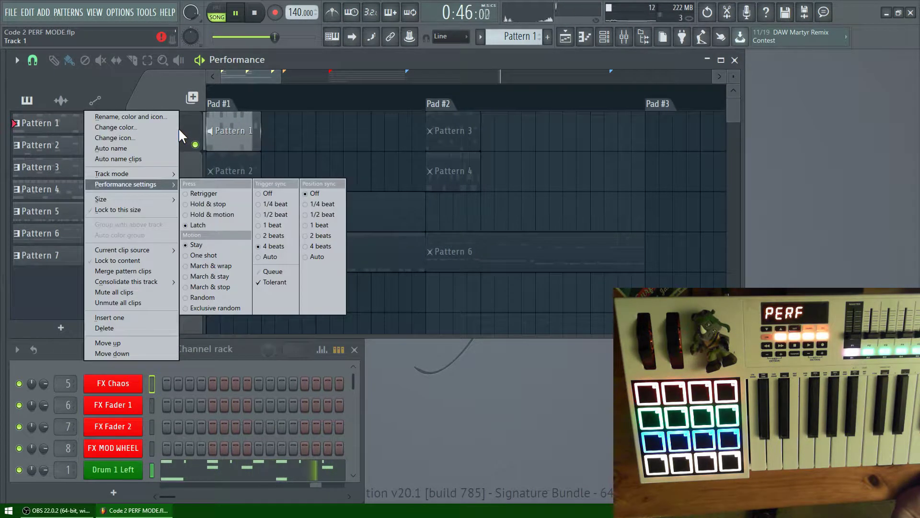
{"action": "left_click", "coordinate": [181, 127]}
{"action": "right_click", "coordinate": [152, 127]}
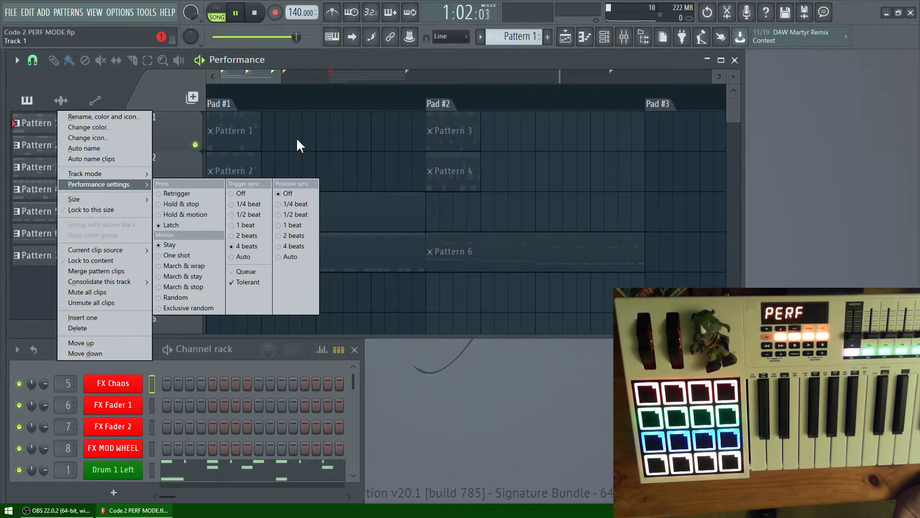
Close Track 1's settings, restart the song briefly from the begin loop marker, and stop playback
{"action": "left_click", "coordinate": [259, 18]}
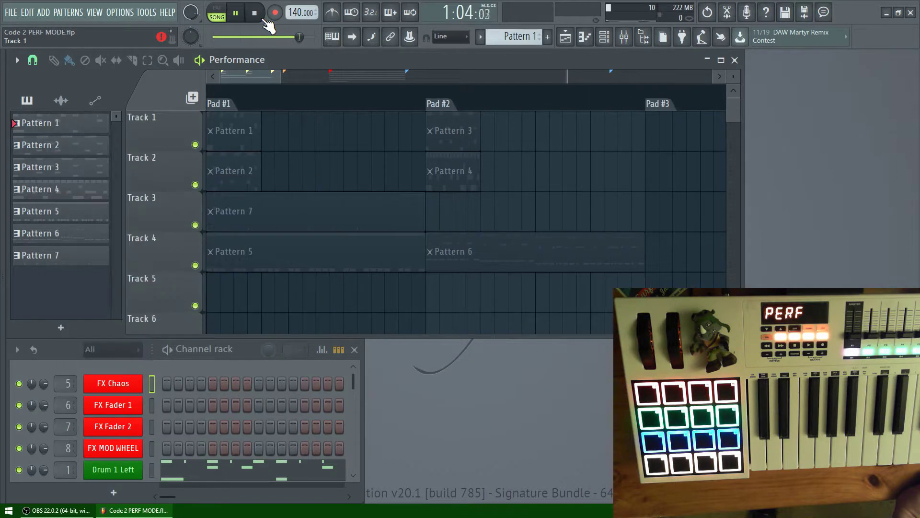
{"action": "left_click", "coordinate": [241, 16]}
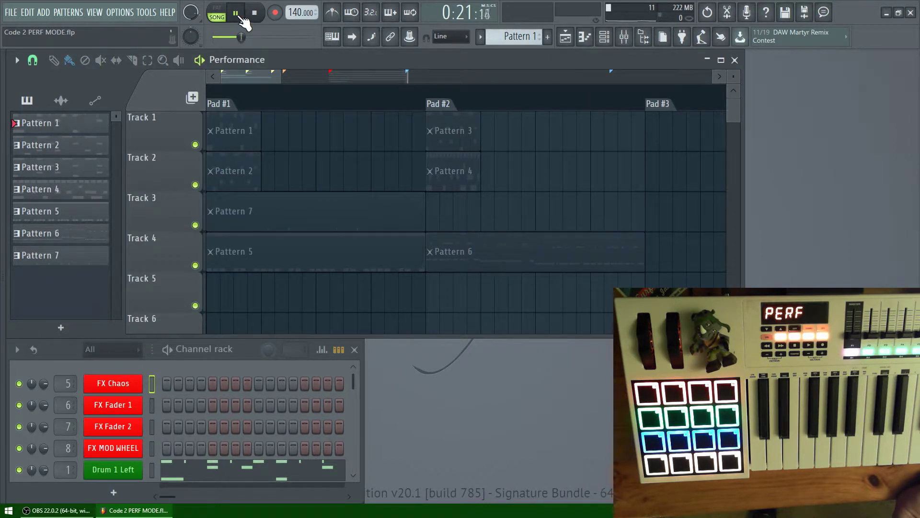
{"action": "left_click", "coordinate": [255, 14]}
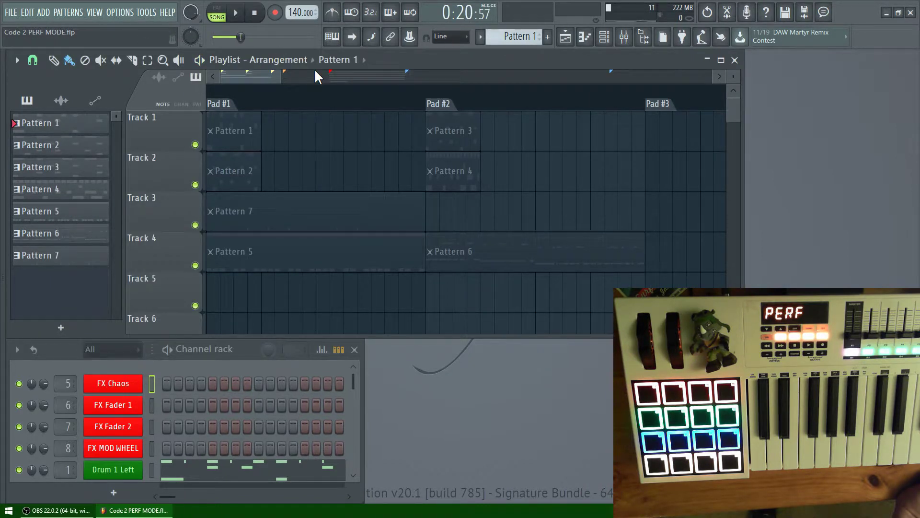
Play the song in performance mode with the Pad #1 and Pad #2 clips in view, and stop playback
{"action": "mouse_move", "coordinate": [312, 70]}
{"action": "left_mouse_down"}
{"action": "mouse_move", "coordinate": [311, 106]}
{"action": "mouse_move", "coordinate": [320, 79]}
{"action": "left_mouse_up"}
{"action": "left_click", "coordinate": [237, 12]}
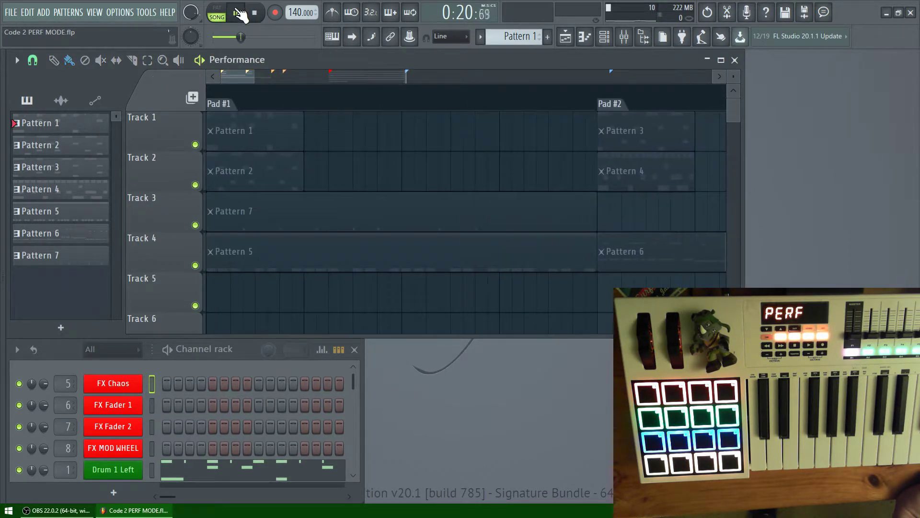
{"action": "scroll", "coordinate": [279, 77], "scroll_direction": "down", "scroll_amount": 2}
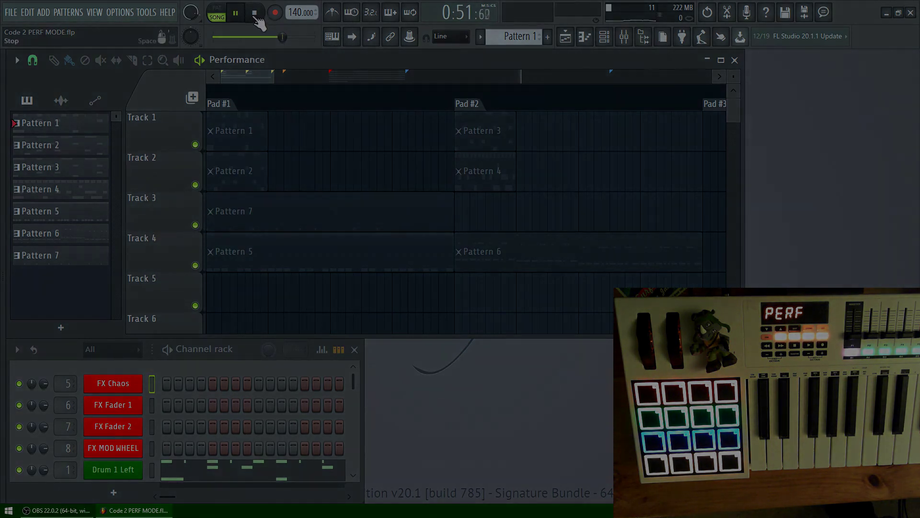
{"action": "key", "text": "space"}
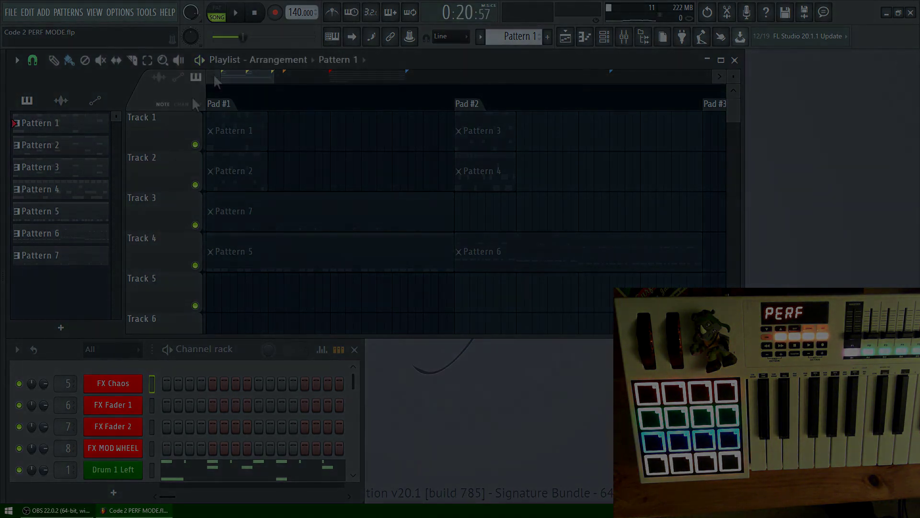